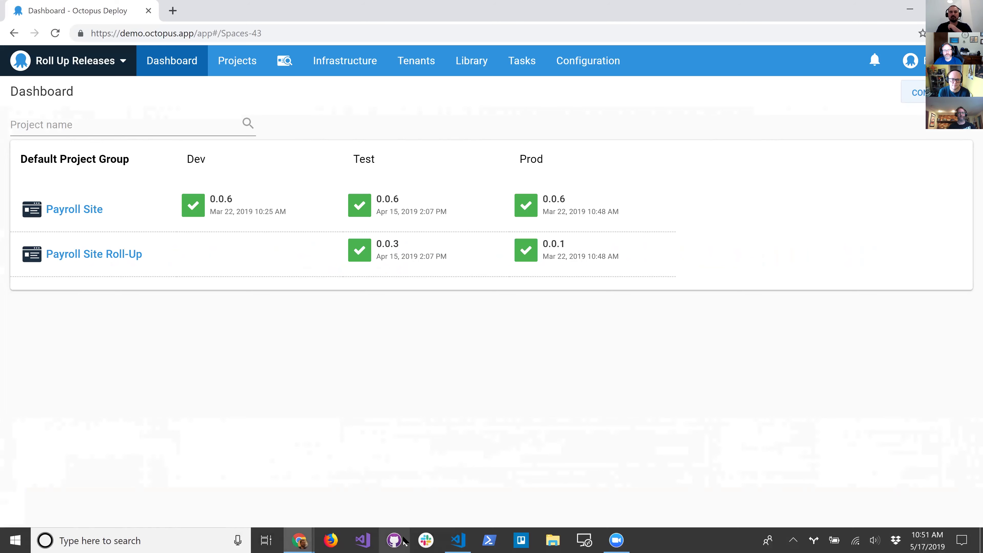
# - Review the list of releases in the Payroll Site project
pyautogui.moveTo(299, 541)
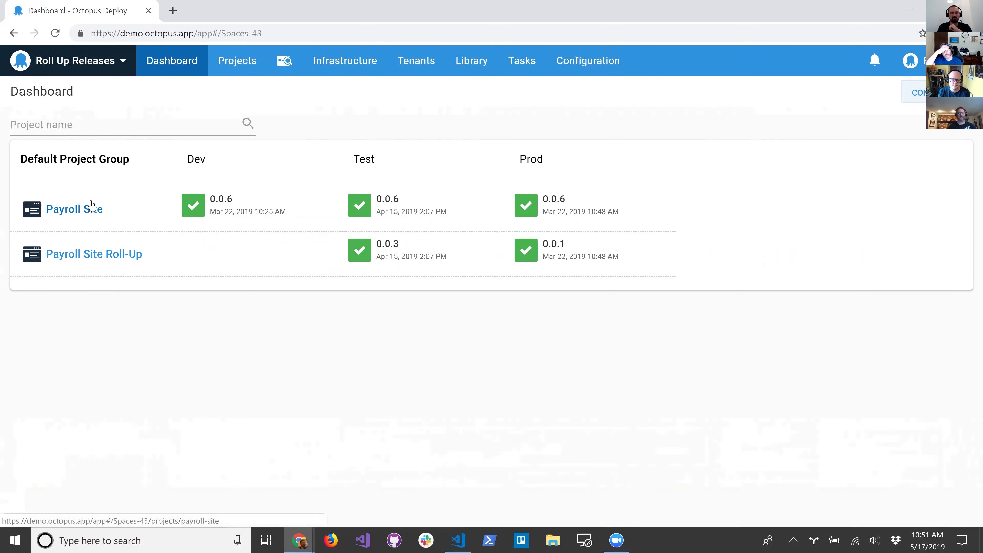
pyautogui.click(91, 208)
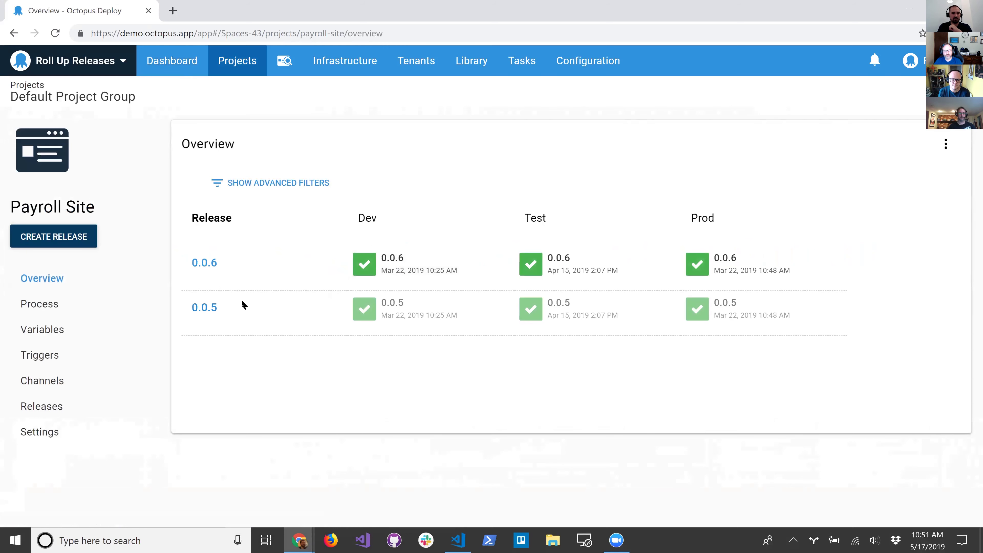
pyautogui.click(31, 405)
pyautogui.scroll(-1, 324, 344)
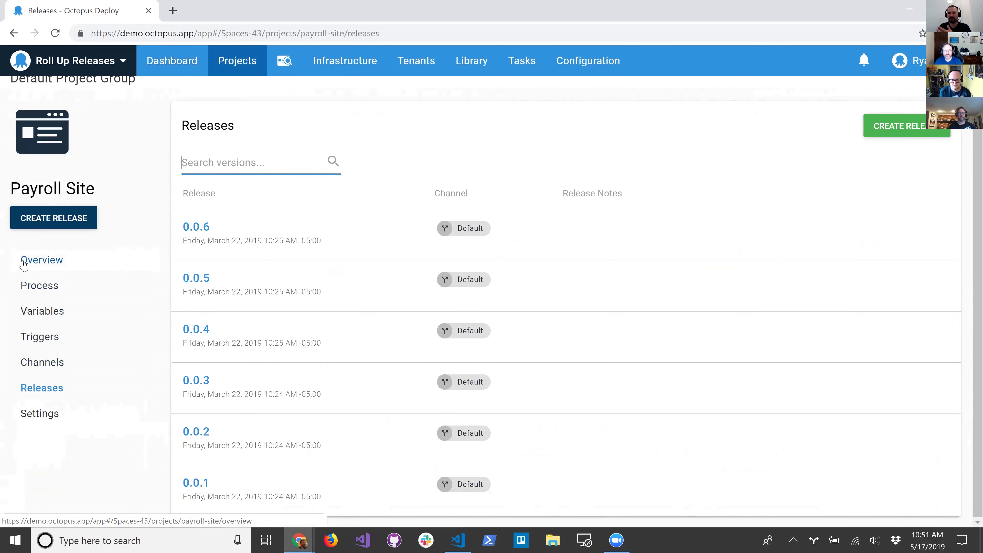
pyautogui.scroll(1, 93, 155)
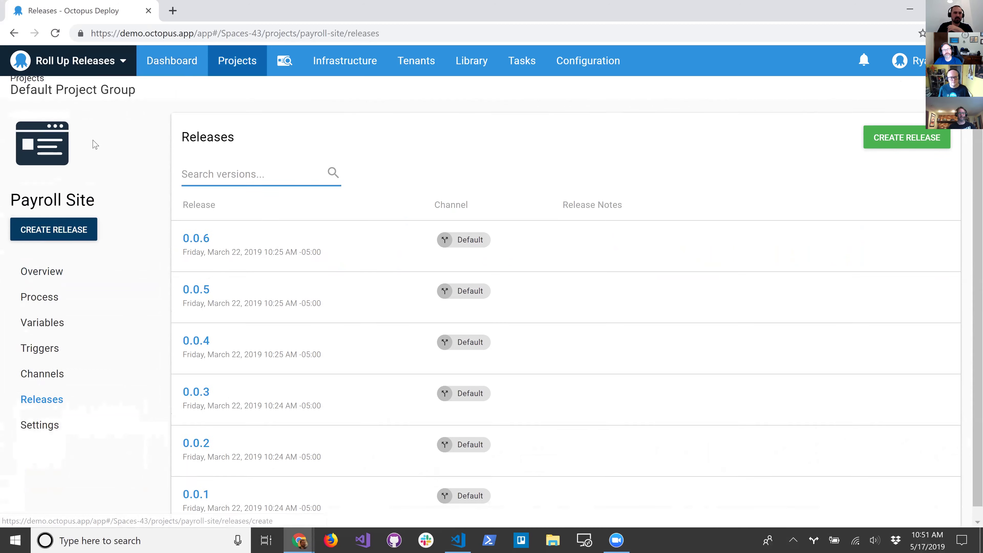
# - Examine the Payroll Site Roll-Up deployment process and the settings of its Deploy Payroll Site 1 step
pyautogui.click(175, 68)
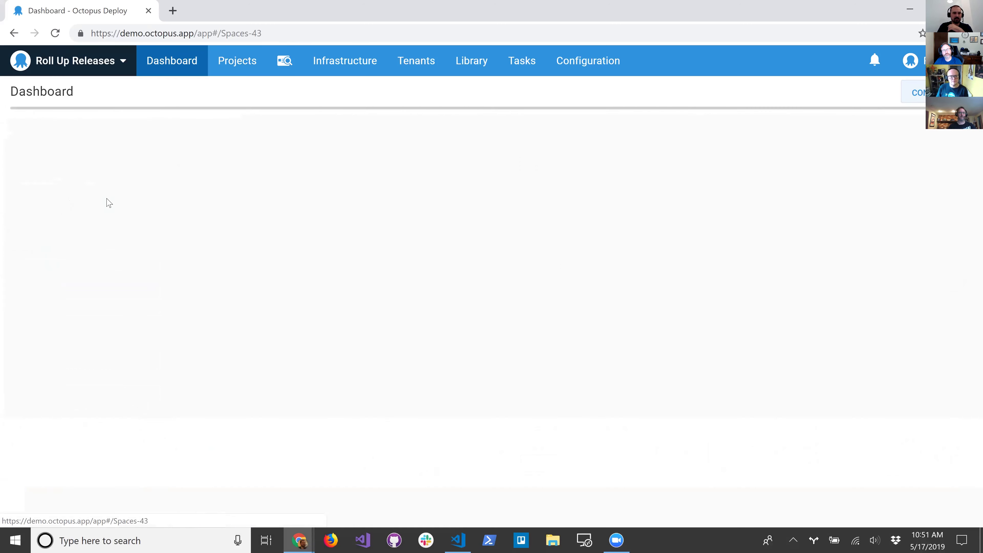
pyautogui.click(81, 255)
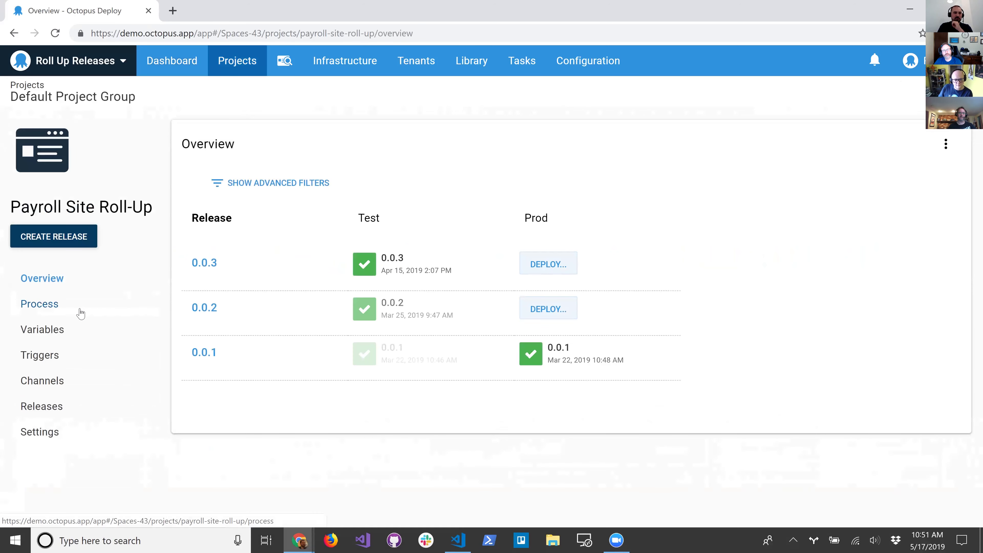
pyautogui.click(76, 308)
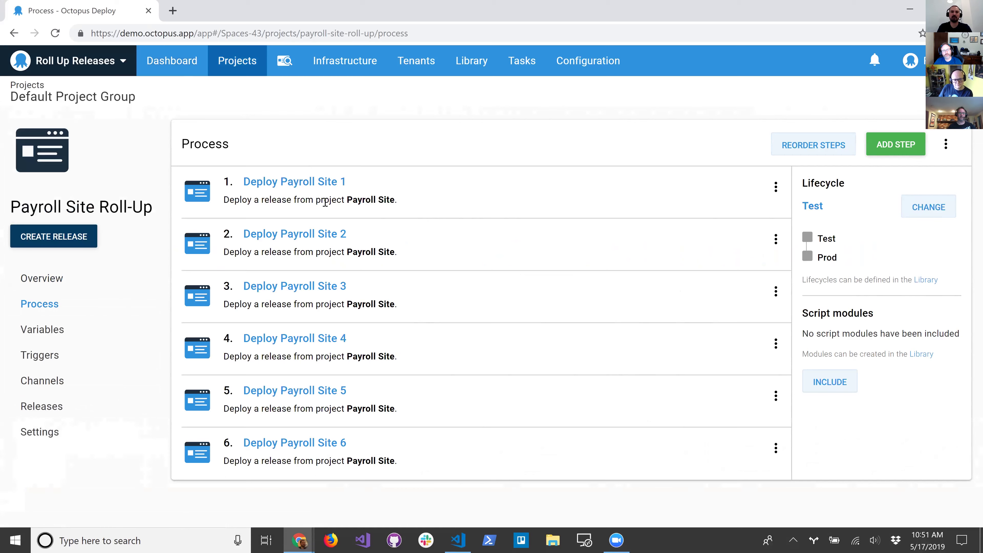
pyautogui.click(328, 184)
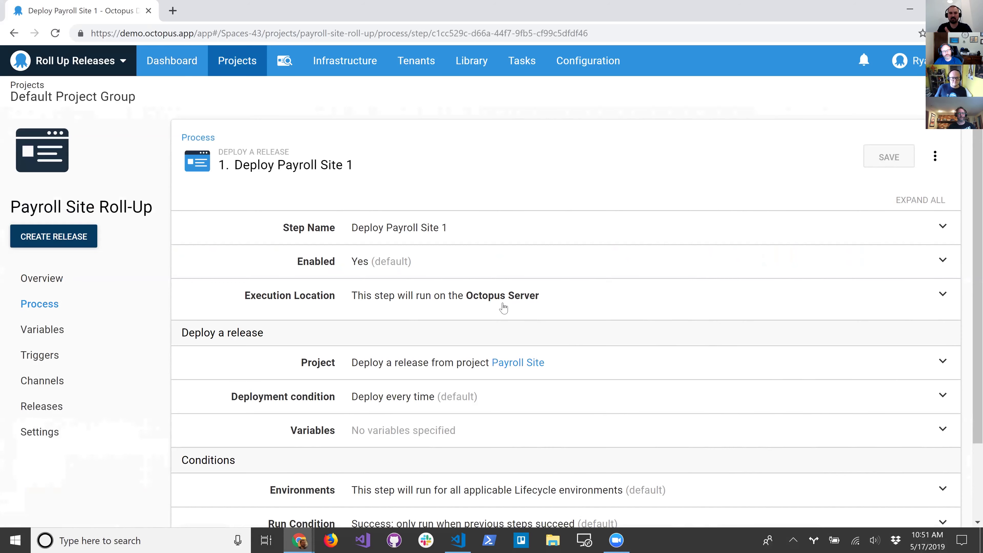
pyautogui.scroll(-1, 417, 359)
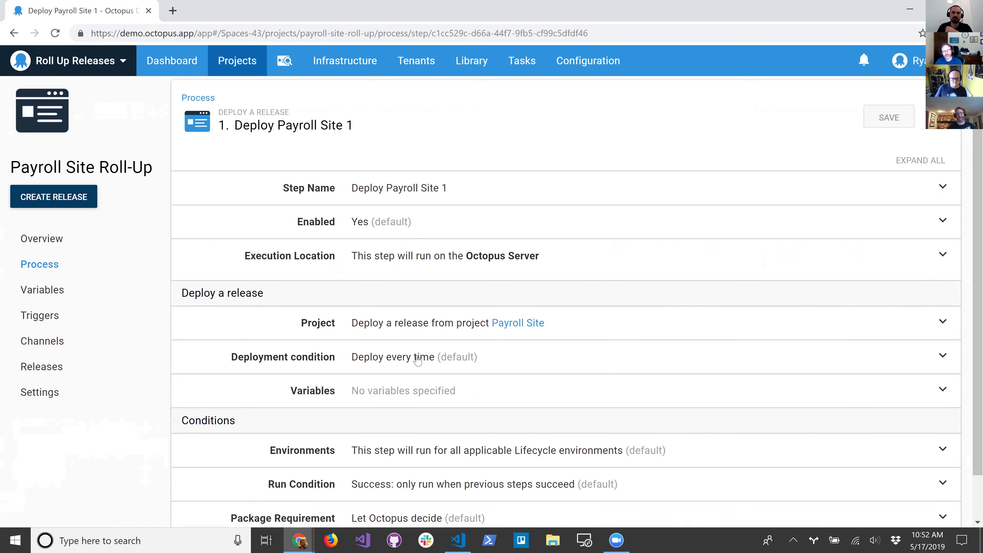
pyautogui.scroll(-1, 417, 359)
pyautogui.scroll(1, 420, 354)
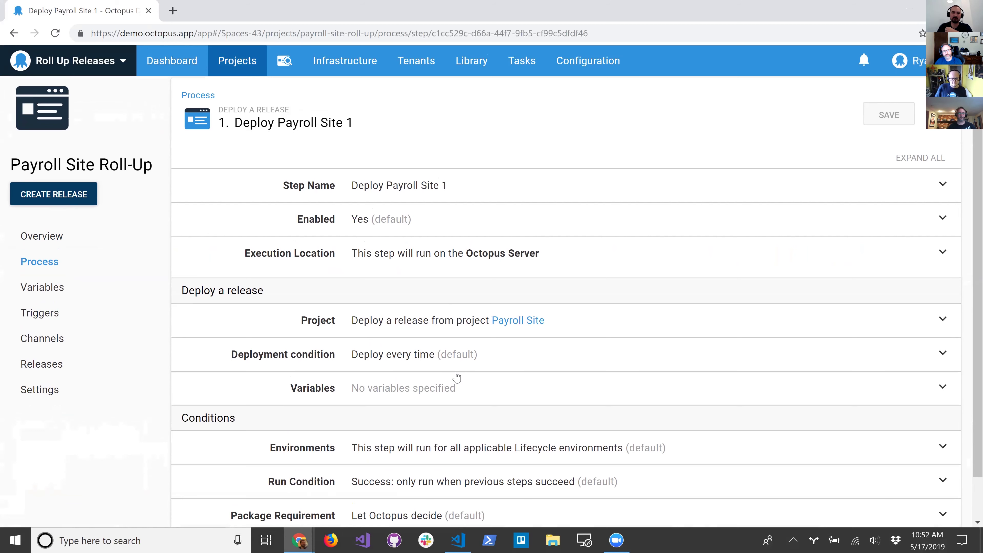
pyautogui.scroll(-1, 457, 378)
pyautogui.scroll(3, 456, 377)
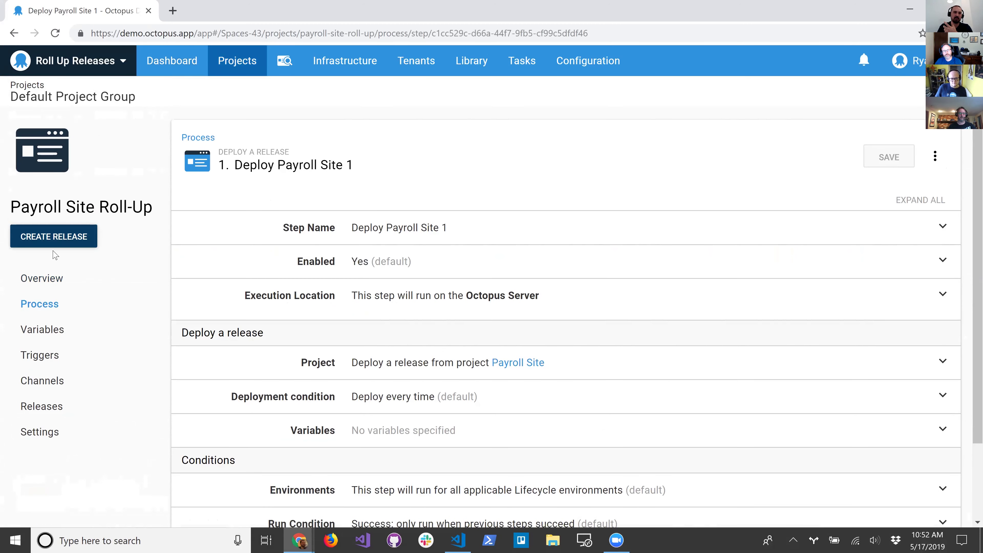
# - Create and save a Payroll Site Roll-Up release using the last package versions, 0.0.1 through 0.0.6, for Deploy Payroll Site steps 1 to 6
pyautogui.click(56, 244)
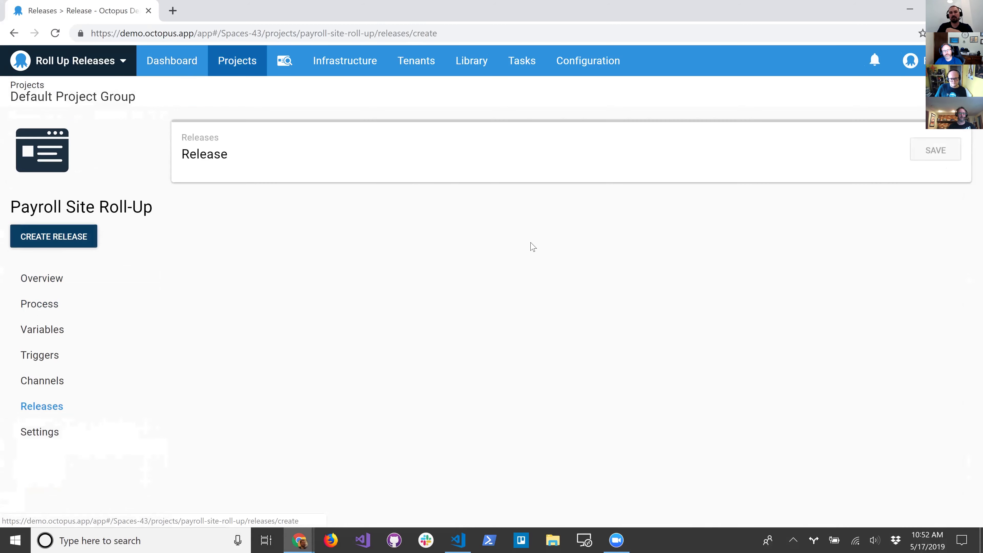
pyautogui.click(480, 250)
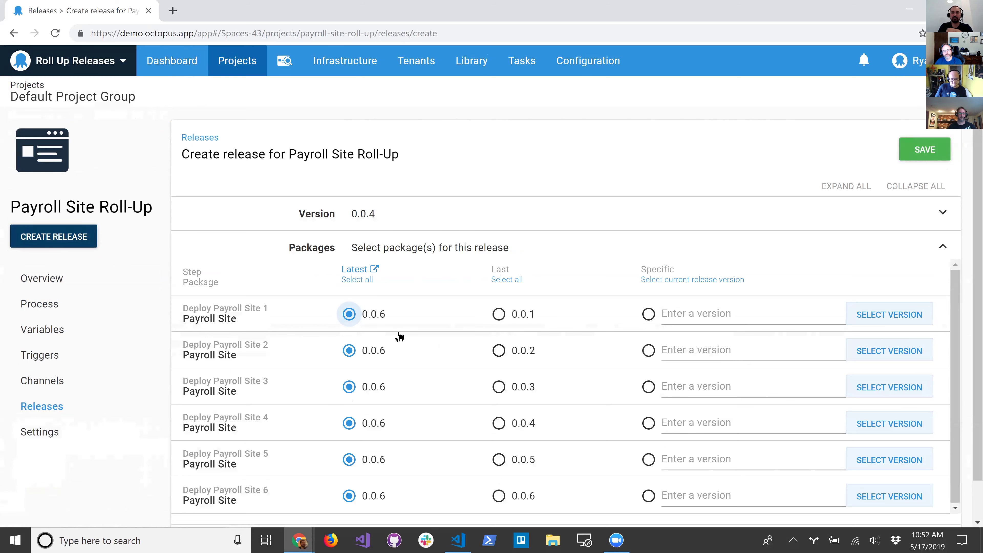
pyautogui.click(523, 315)
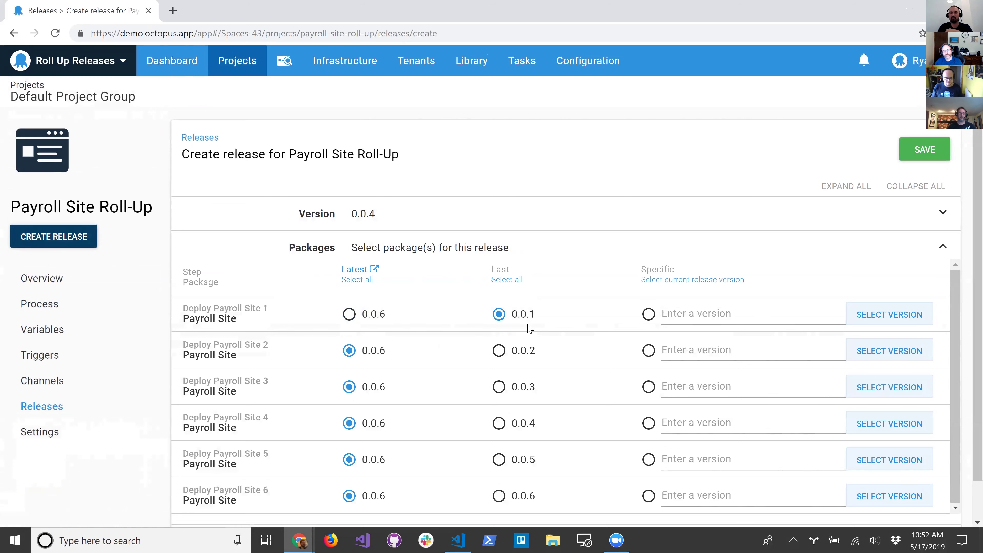
pyautogui.click(520, 351)
pyautogui.click(519, 388)
pyautogui.click(522, 425)
pyautogui.click(521, 463)
pyautogui.click(520, 500)
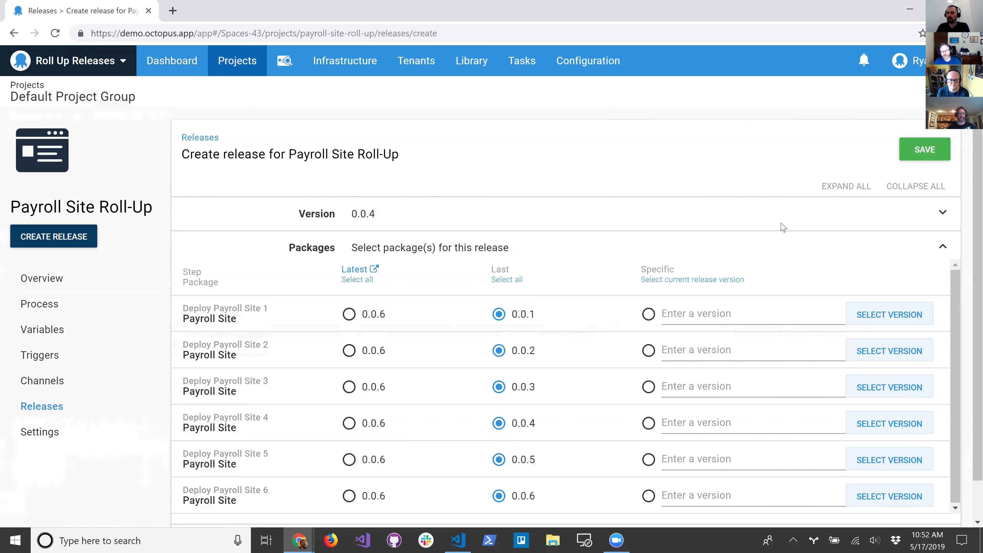
pyautogui.hotkey('ctrl', 's')
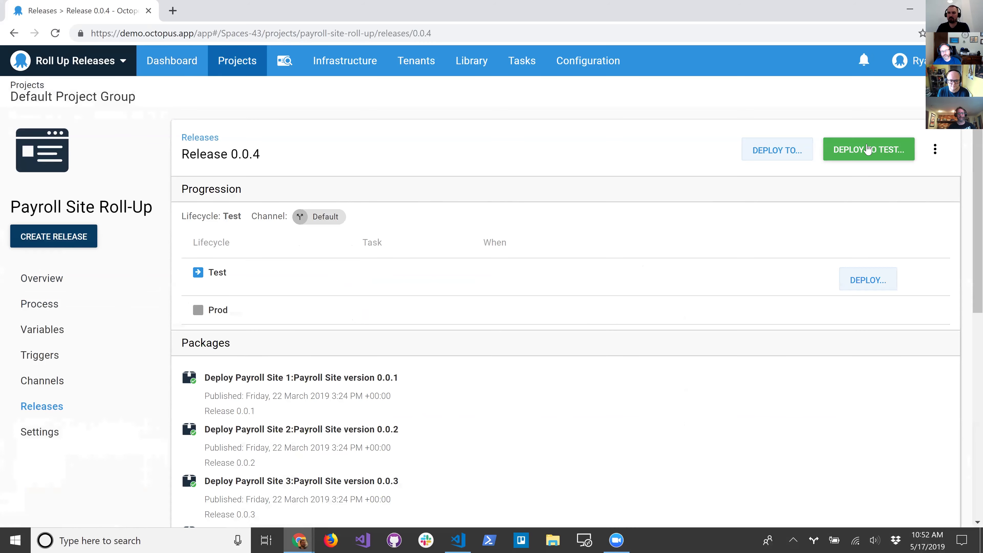
# - Deploy Payroll Site Roll-Up release 0.0.4 to the Test environment and check its status on the dashboard
pyautogui.click(873, 150)
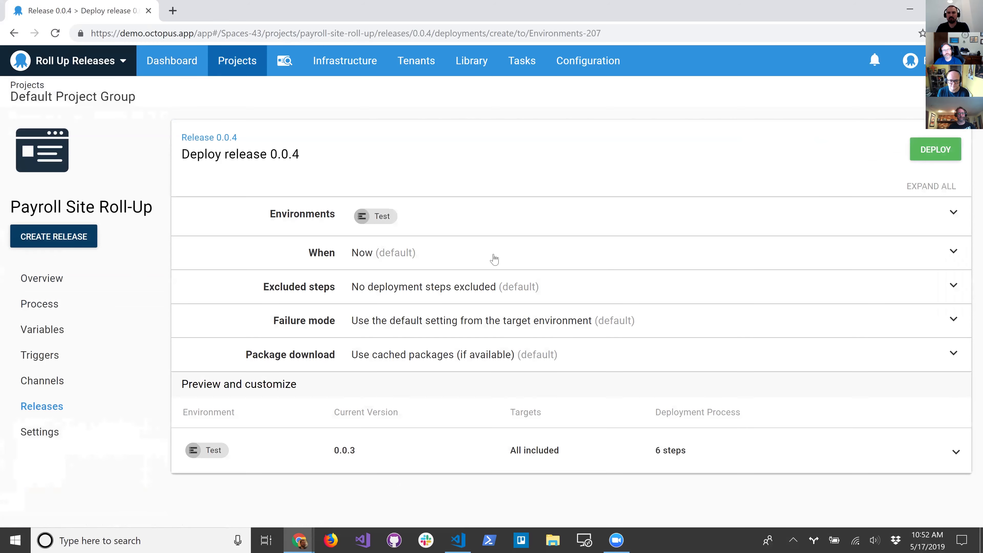
pyautogui.click(937, 150)
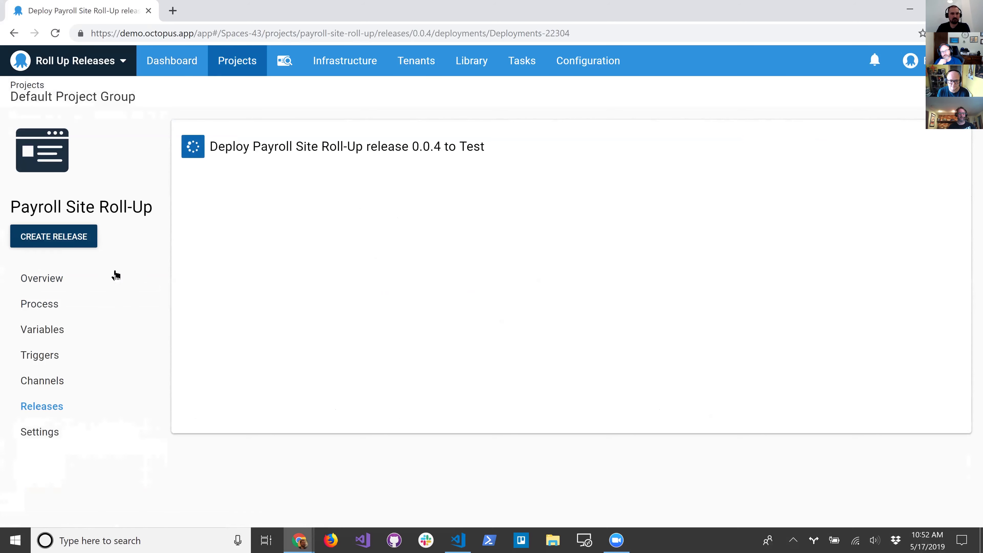
pyautogui.click(177, 73)
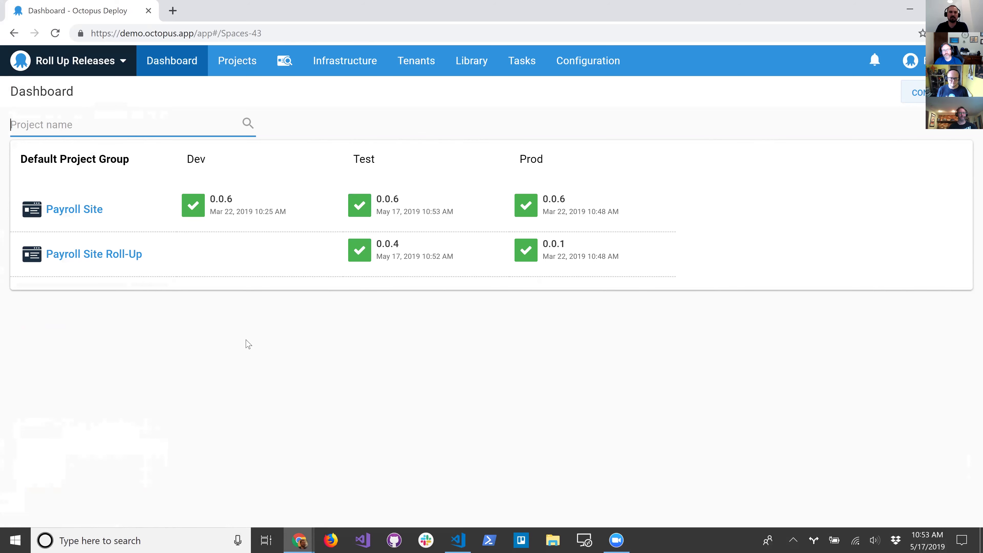
# - Promote Payroll Site Roll-Up release 0.0.4 from Test to the Prod environment and return to the dashboard
pyautogui.click(425, 261)
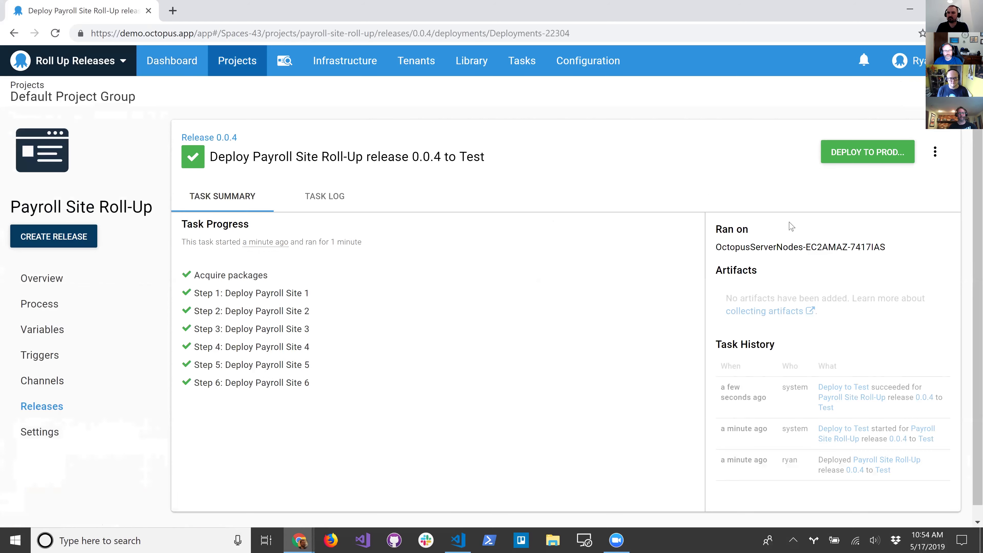
pyautogui.click(831, 152)
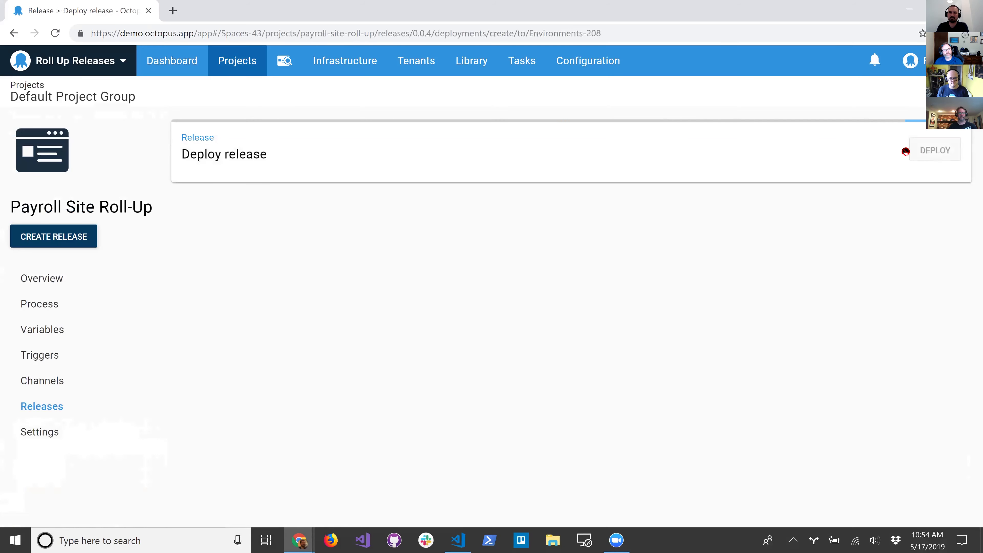
pyautogui.click(930, 152)
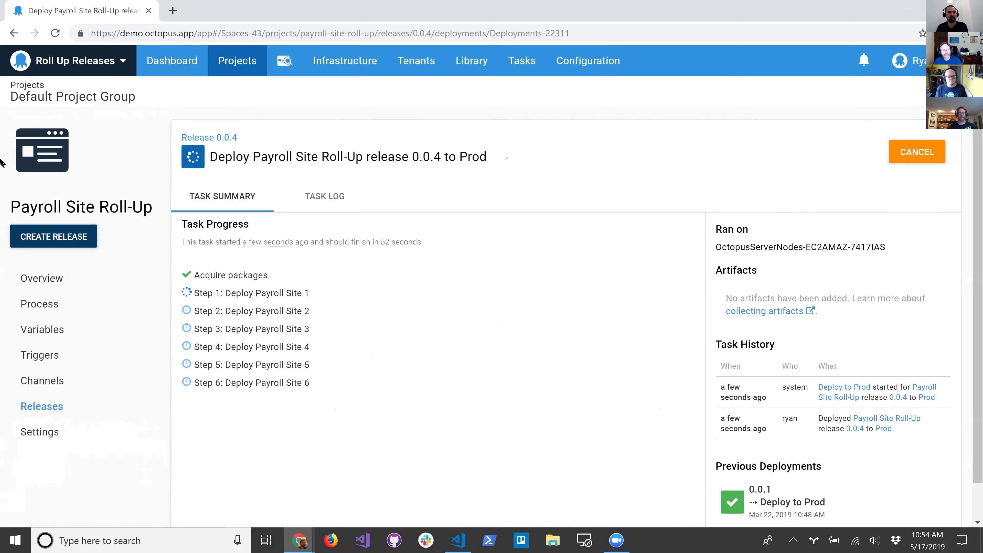
pyautogui.click(171, 61)
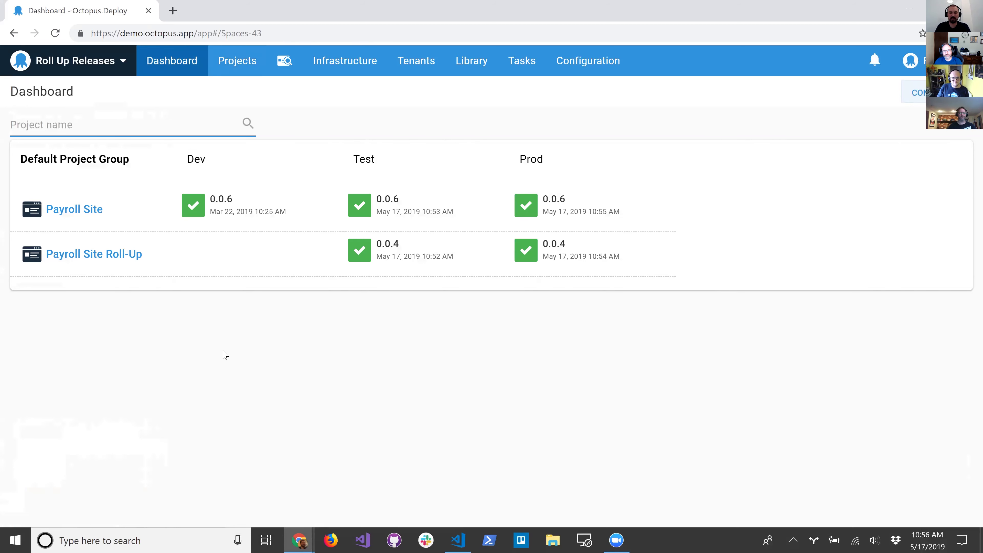
pyautogui.hotkey('alt', 'Tab')
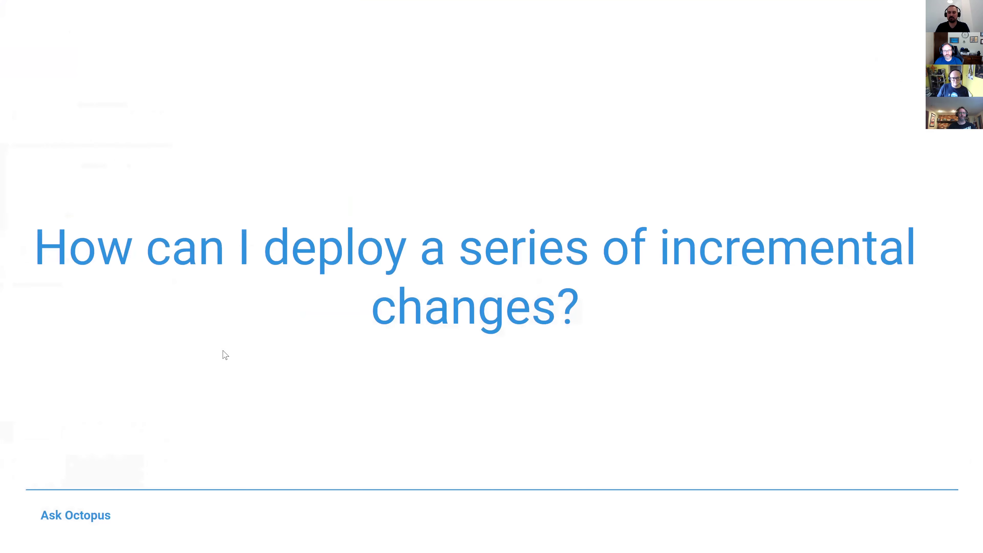
pyautogui.press('Right')
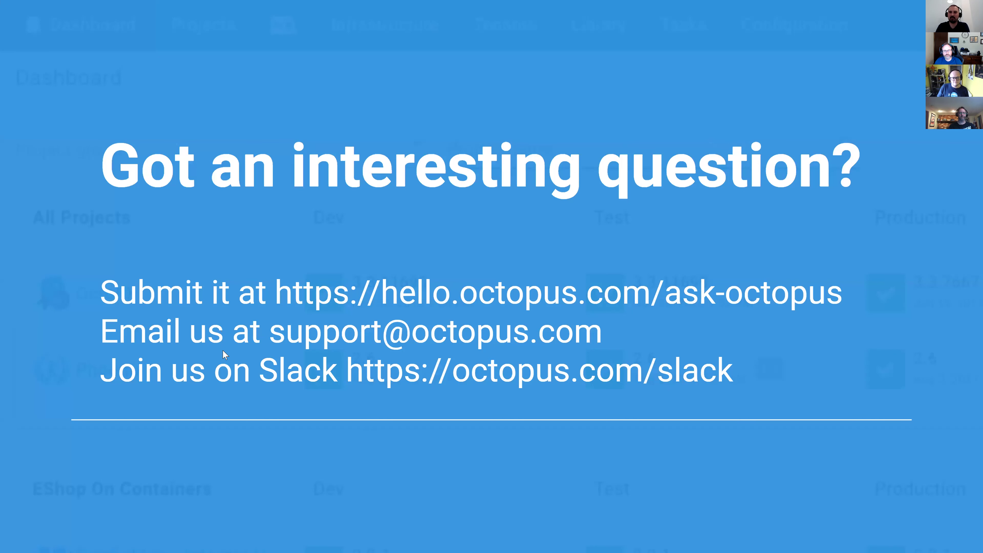